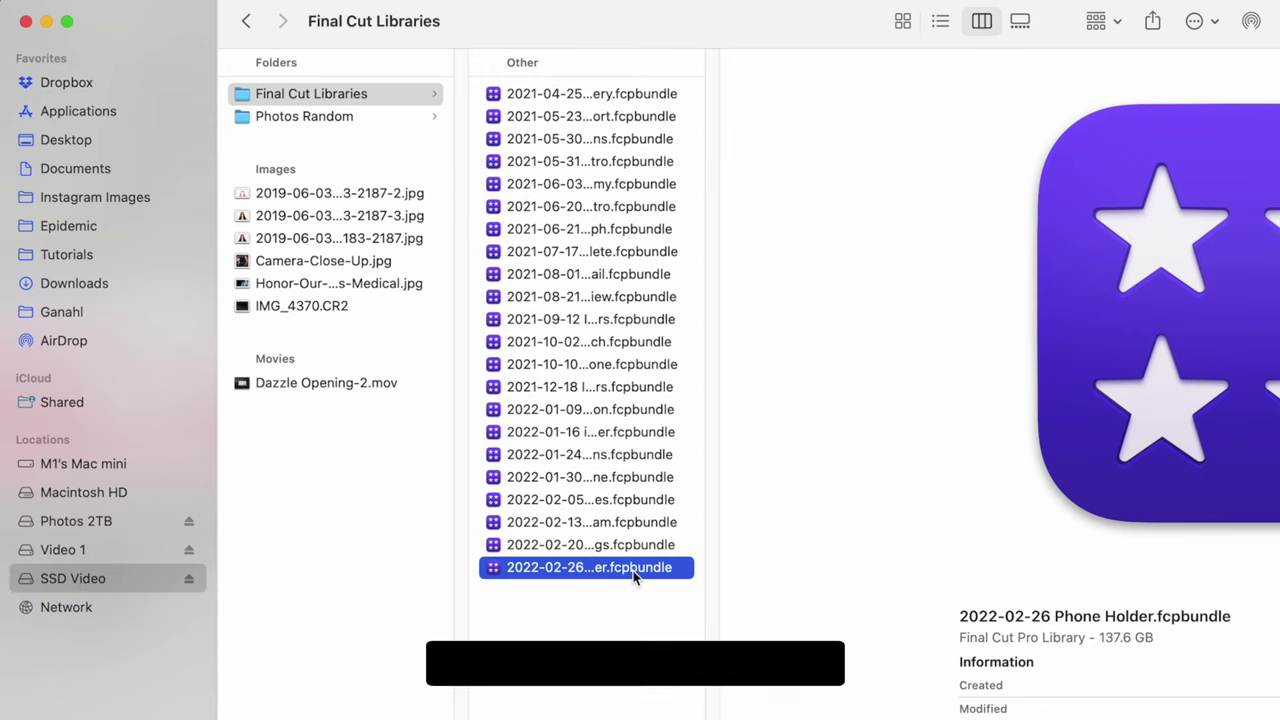
Step: Compare library sizes in Finder's preview: Phone Holder, iCloud Storage Settings, then 2021-08-21 Revi Cheetah Review at 206.27 GB
{"action": "left_click", "coordinate": [318, 96]}
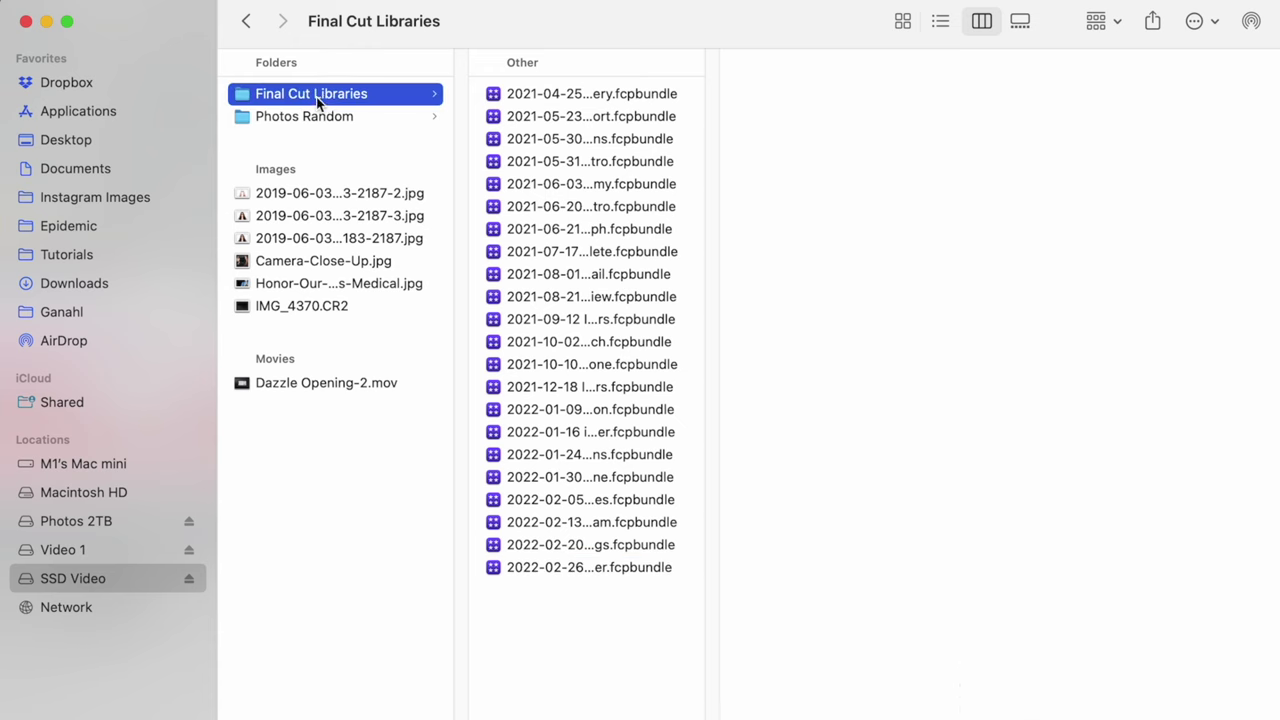
{"action": "left_click", "coordinate": [519, 568]}
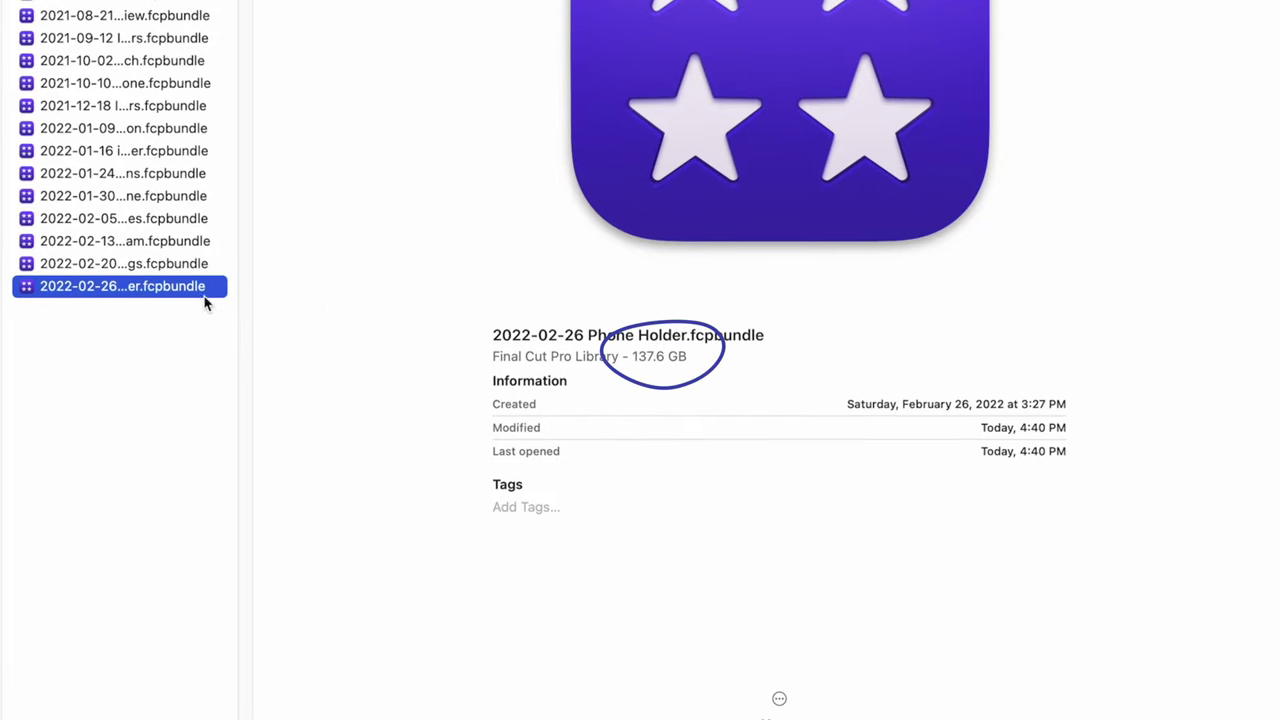
{"action": "left_click", "coordinate": [45, 262]}
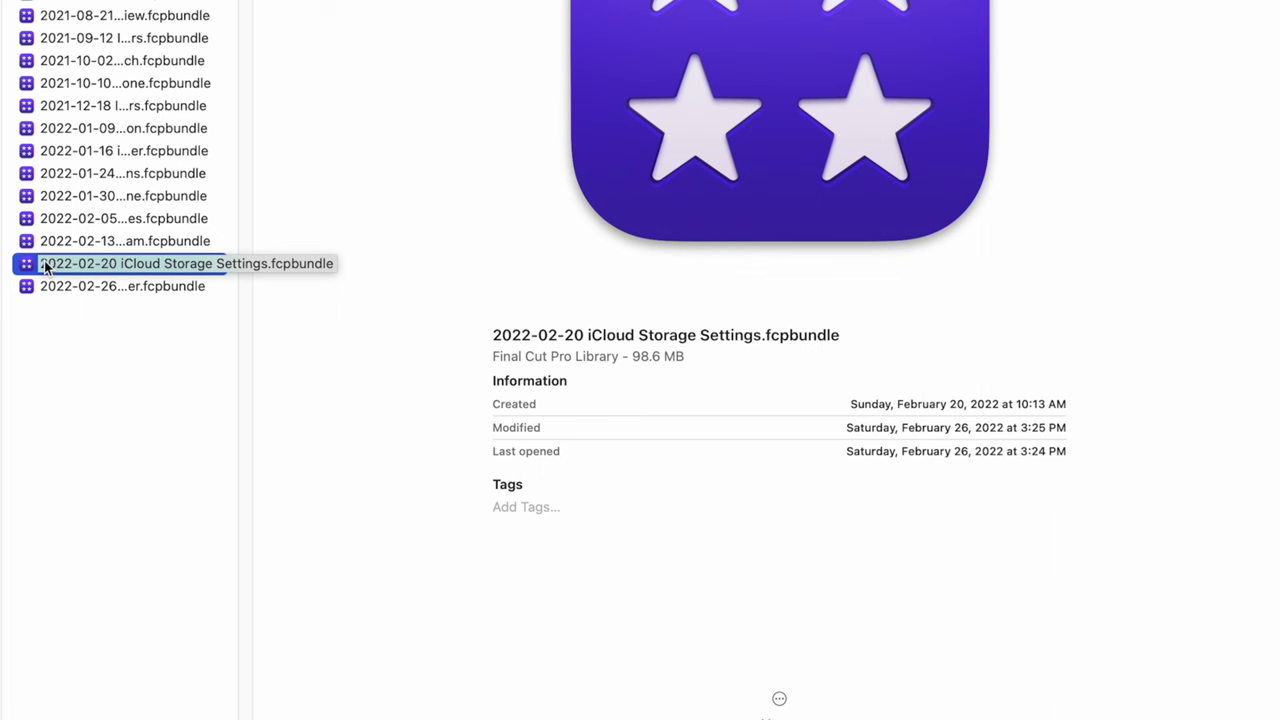
{"action": "key", "text": "Up"}
{"action": "key", "text": "Up"}
{"action": "key", "text": "Up"}
{"action": "key", "text": "Up"}
{"action": "key", "text": "Up"}
{"action": "key", "text": "Up"}
{"action": "key", "text": "Up"}
{"action": "key", "text": "Up"}
{"action": "key", "text": "Up"}
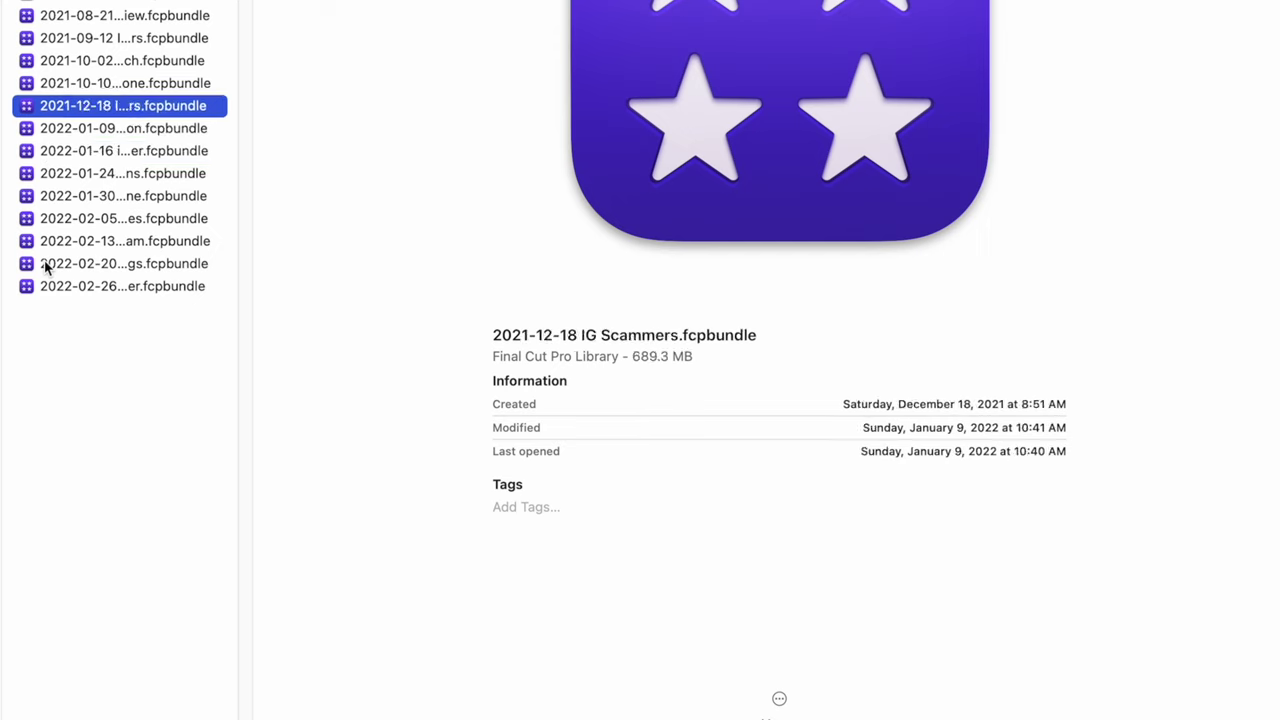
{"action": "key", "text": "Up"}
{"action": "key", "text": "Up"}
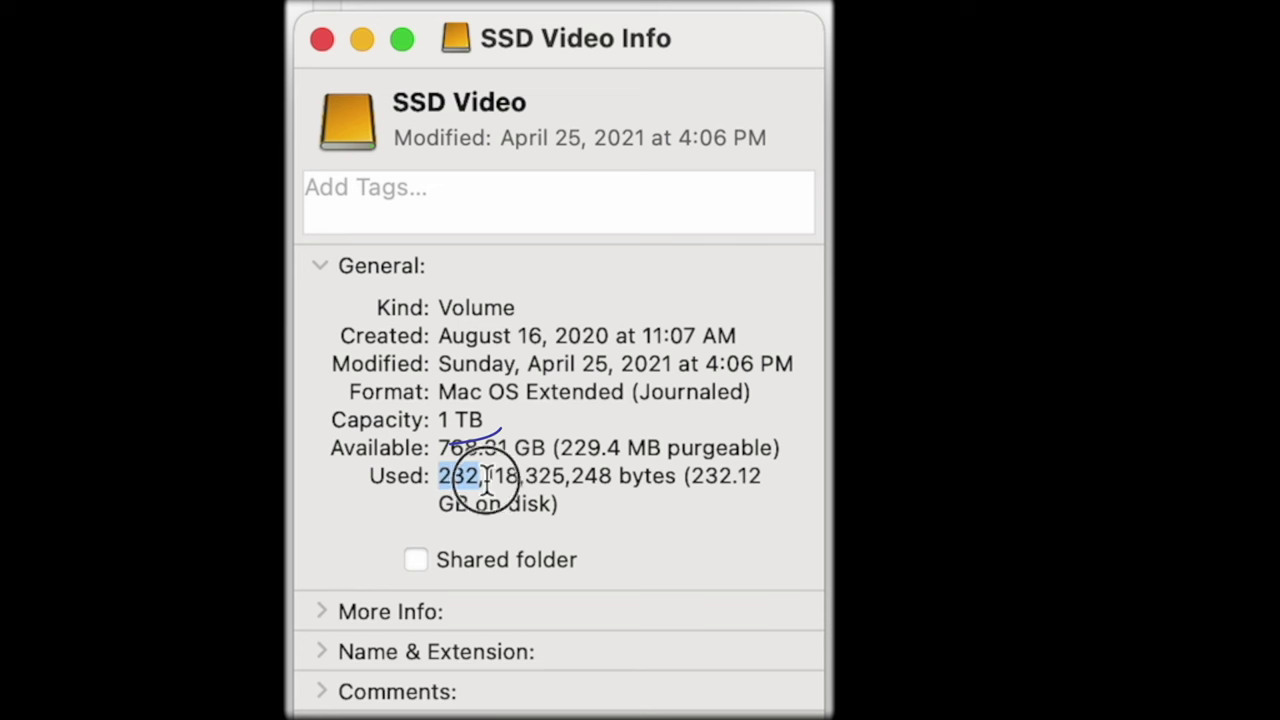
Step: Highlight the drive's used-space figure in Finder
{"action": "left_click_drag", "start_coordinate": [472, 477], "coordinate": [543, 477]}
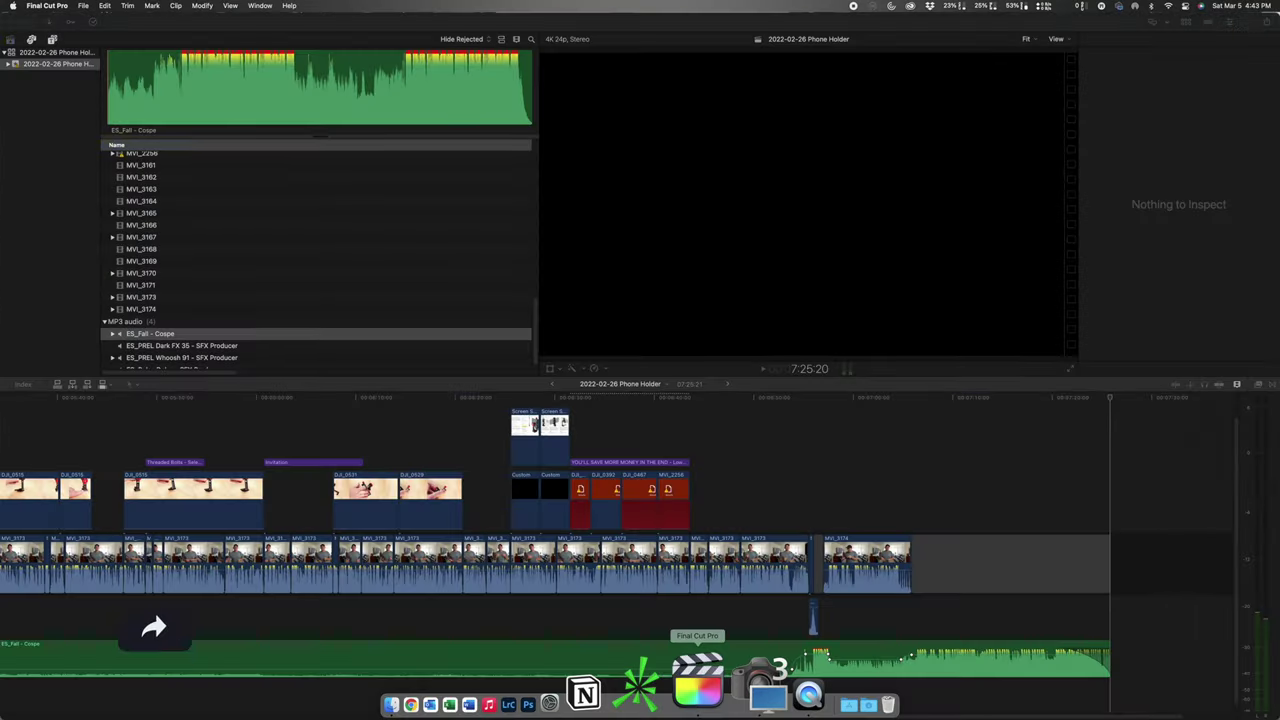
Step: Zoom the timeline to fit the whole 7-minute Phone Holder edit and show the Inspector
{"action": "key", "text": "End"}
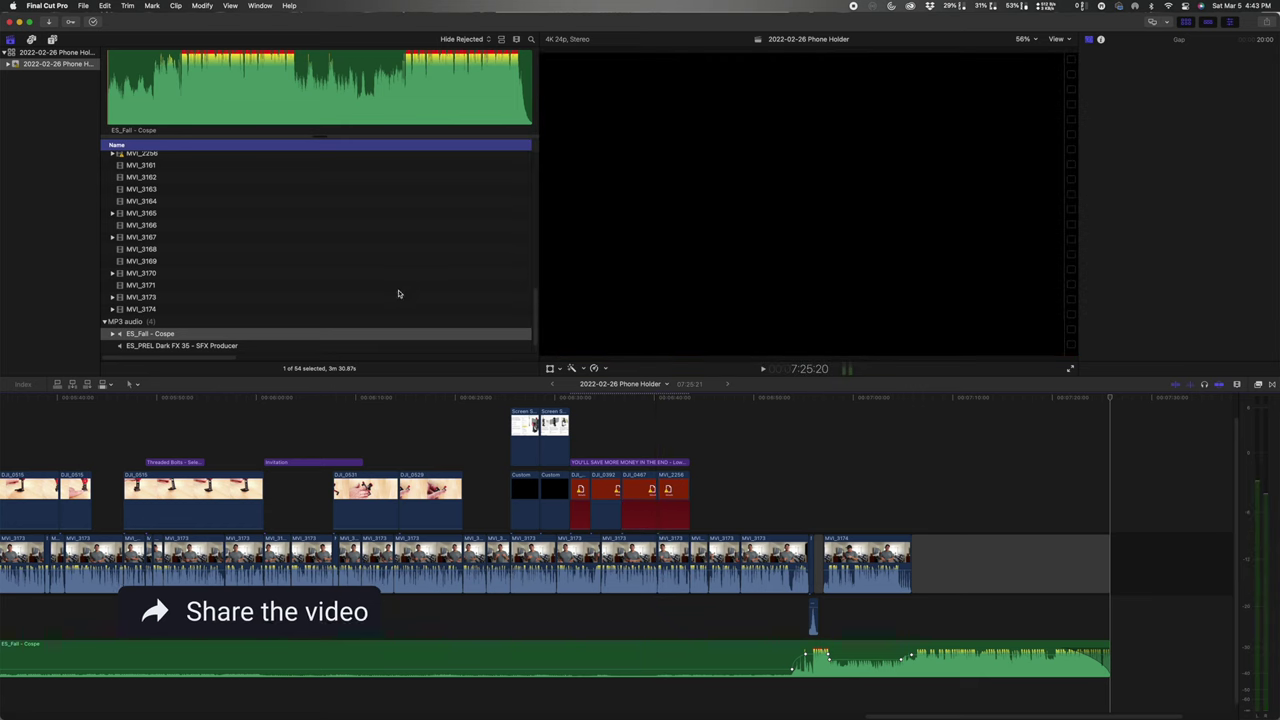
{"action": "left_click", "coordinate": [343, 405]}
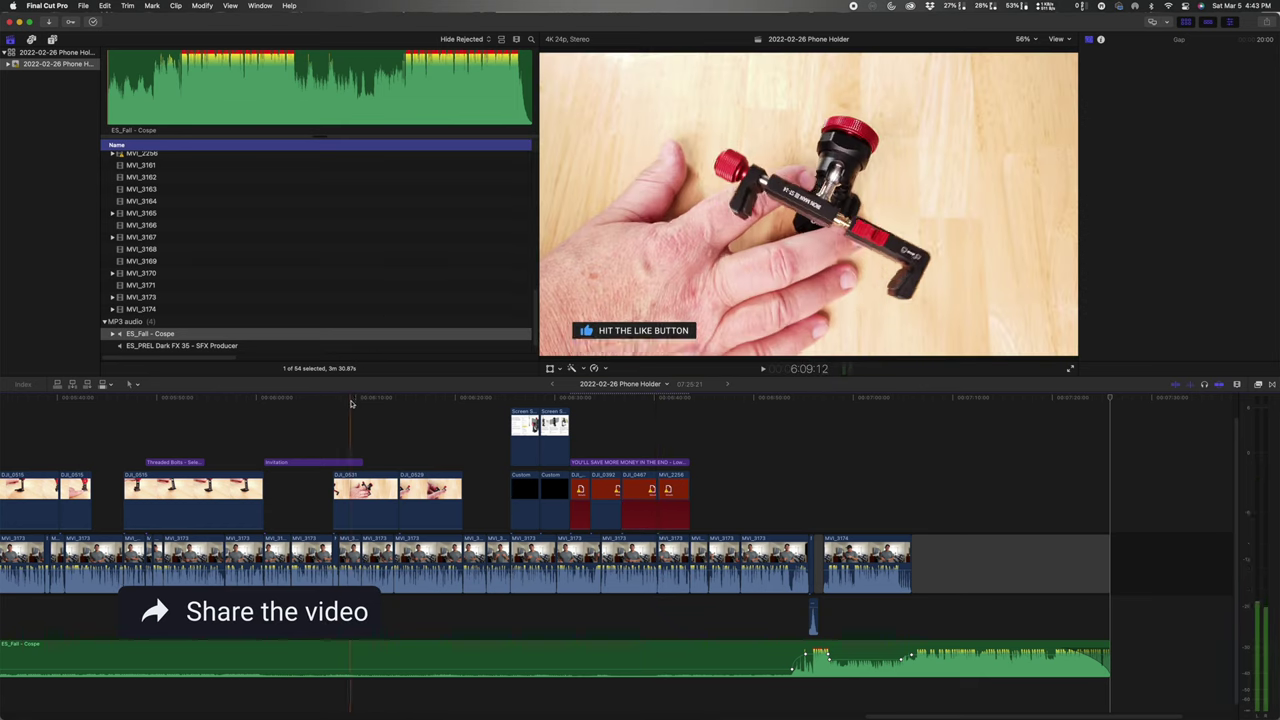
{"action": "key", "text": "super+equal"}
{"action": "key", "text": "super+equal"}
{"action": "key", "text": "super+equal"}
{"action": "key", "text": "shift+z"}
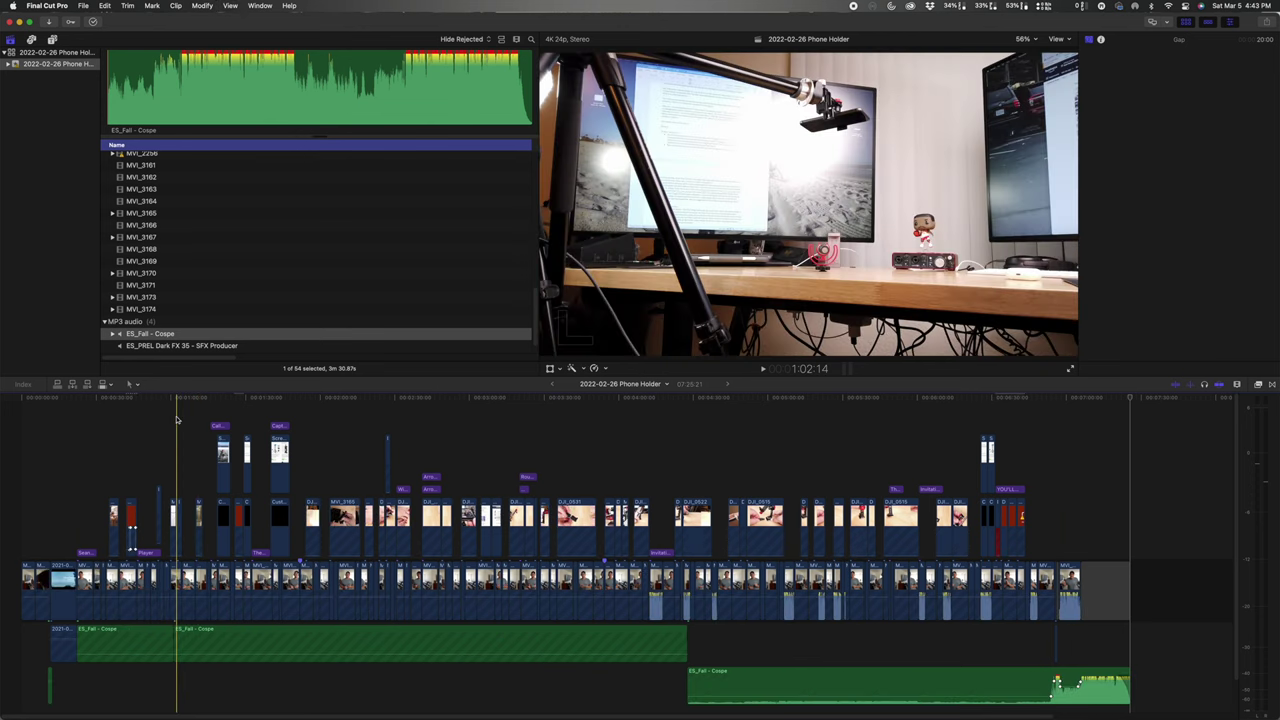
{"action": "key", "text": "super+4"}
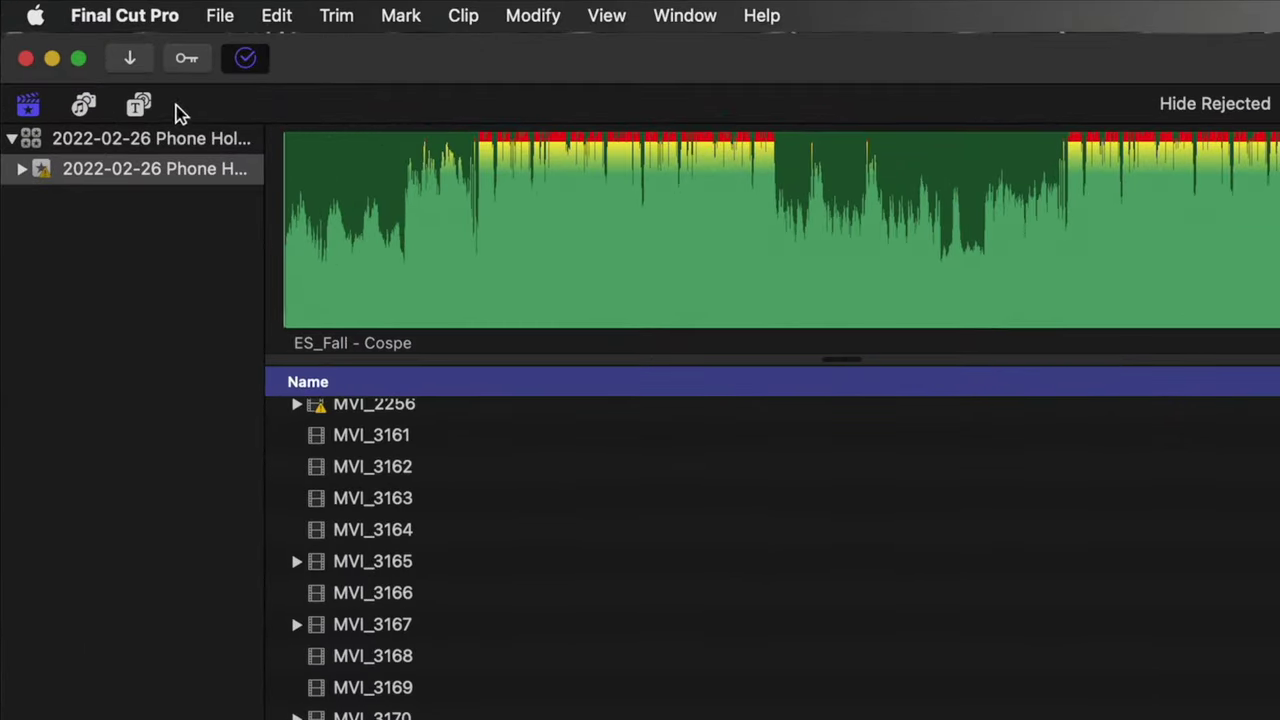
Step: Open Delete Generated Library Files for the 2022-02-26 Phone Holder library, marking all render files
{"action": "left_click", "coordinate": [110, 140]}
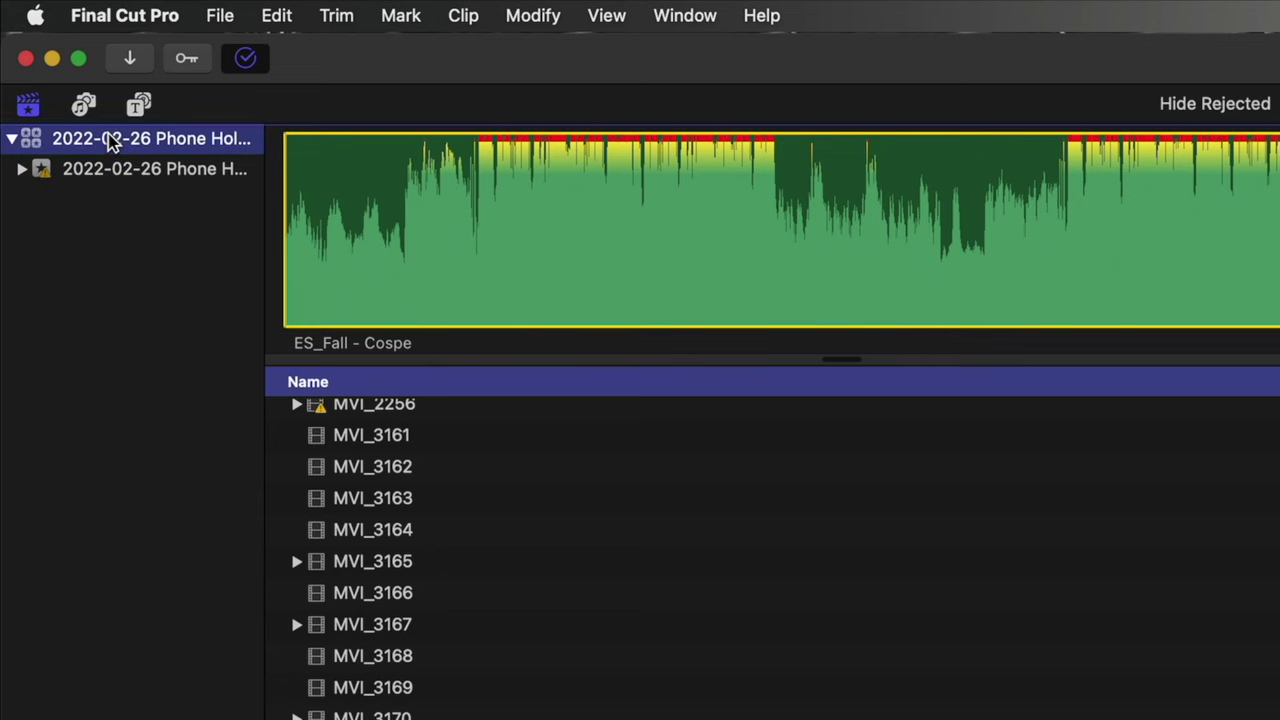
{"action": "left_click", "coordinate": [220, 16]}
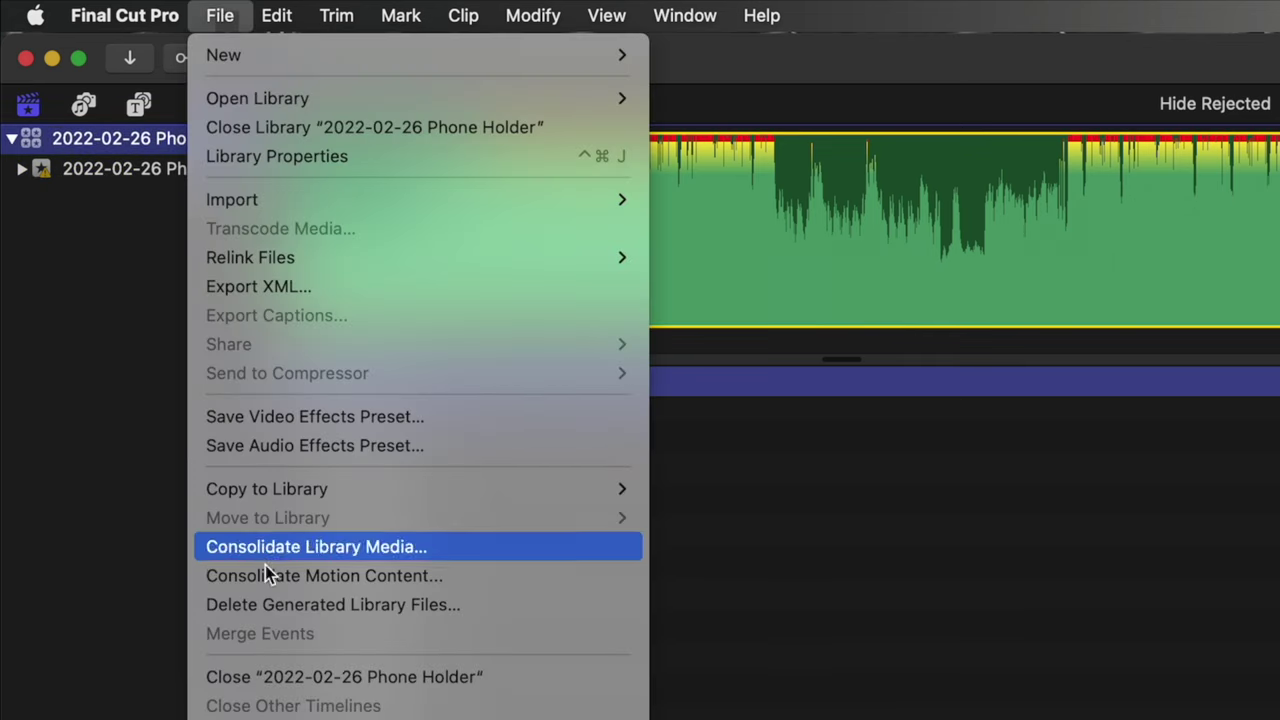
{"action": "left_click", "coordinate": [345, 605]}
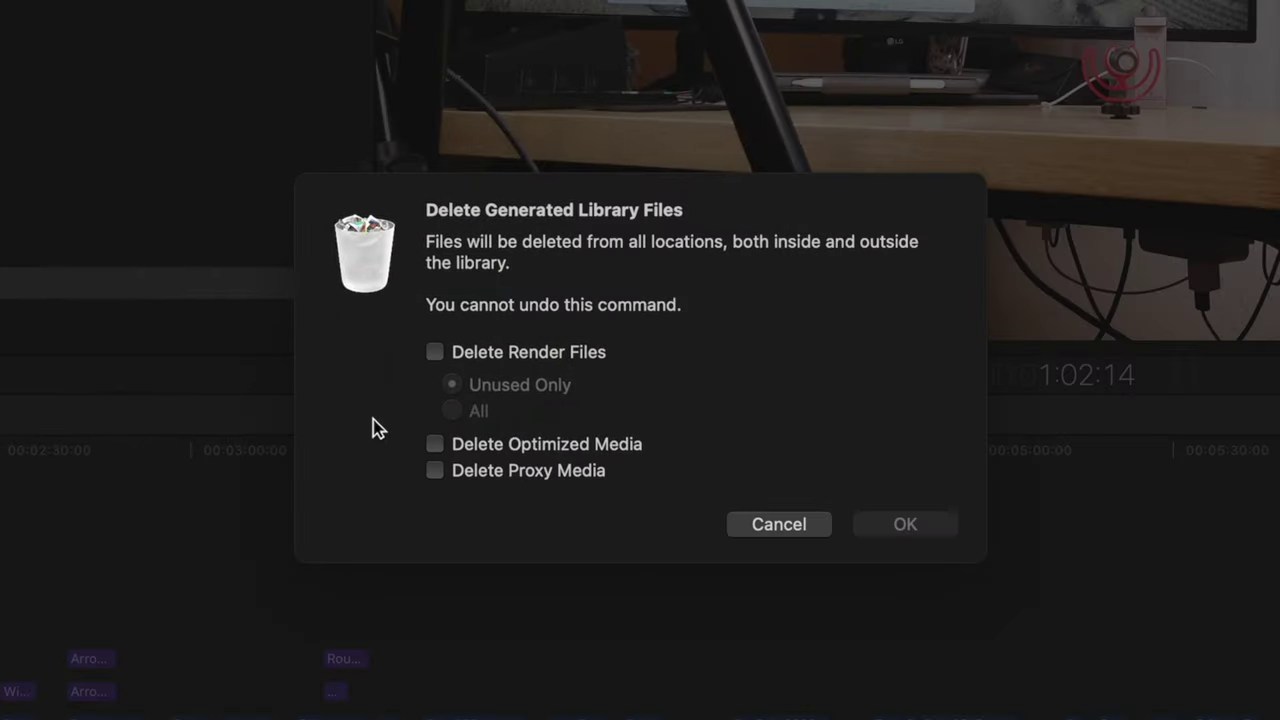
{"action": "left_click", "coordinate": [436, 352]}
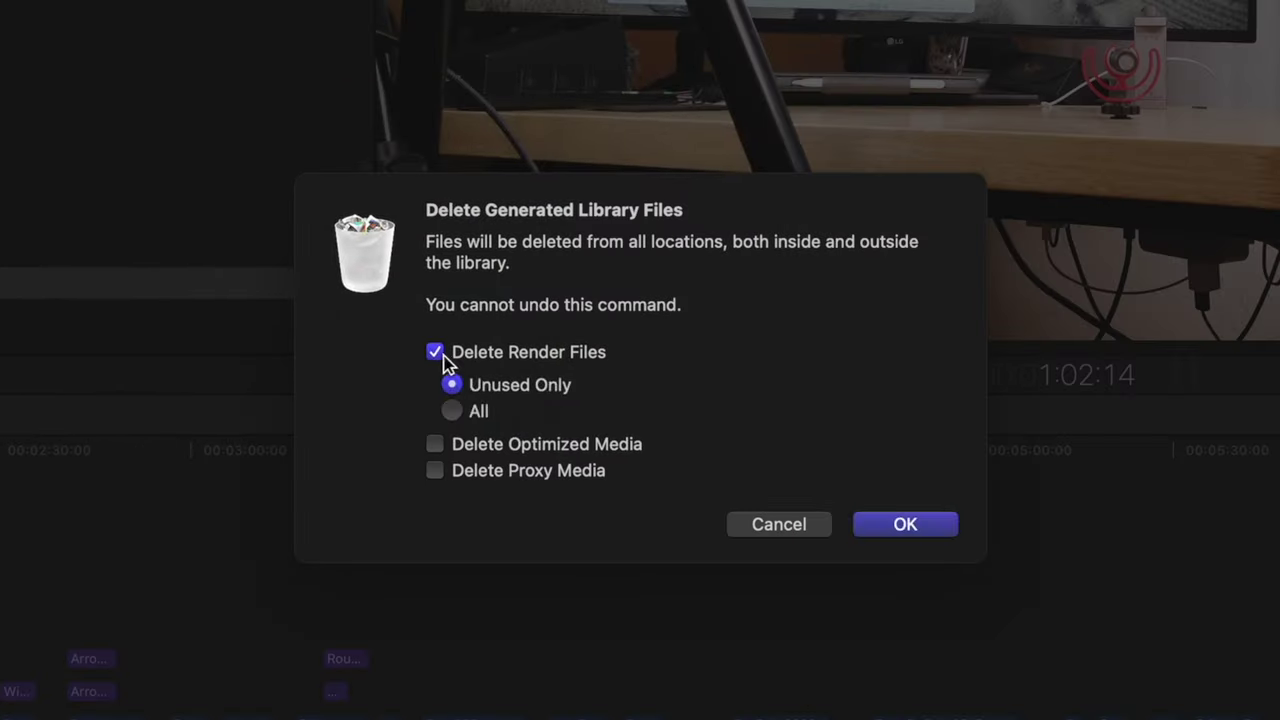
{"action": "left_click", "coordinate": [460, 414]}
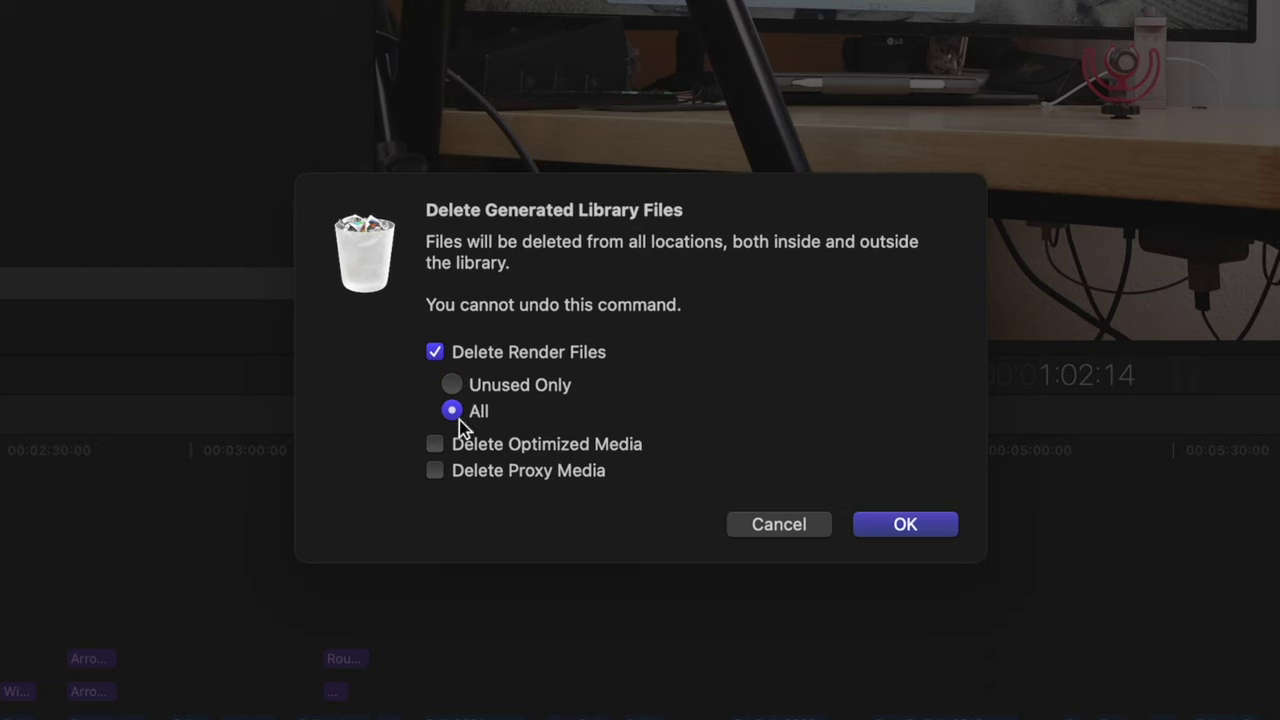
Step: Also mark Delete Proxy Media in the Delete Generated Library Files dialog
{"action": "left_click", "coordinate": [435, 471]}
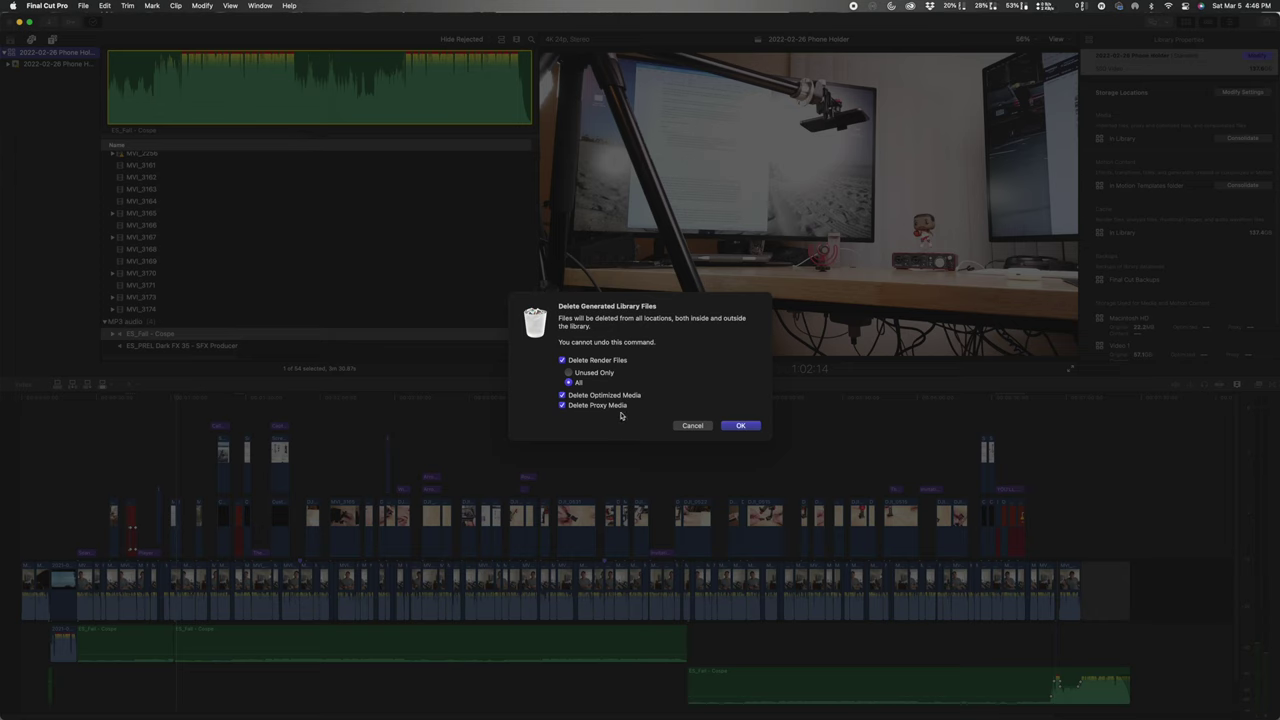
Step: Confirm the deletion, then pause the restarted background rendering task at 8%
{"action": "left_click", "coordinate": [740, 426]}
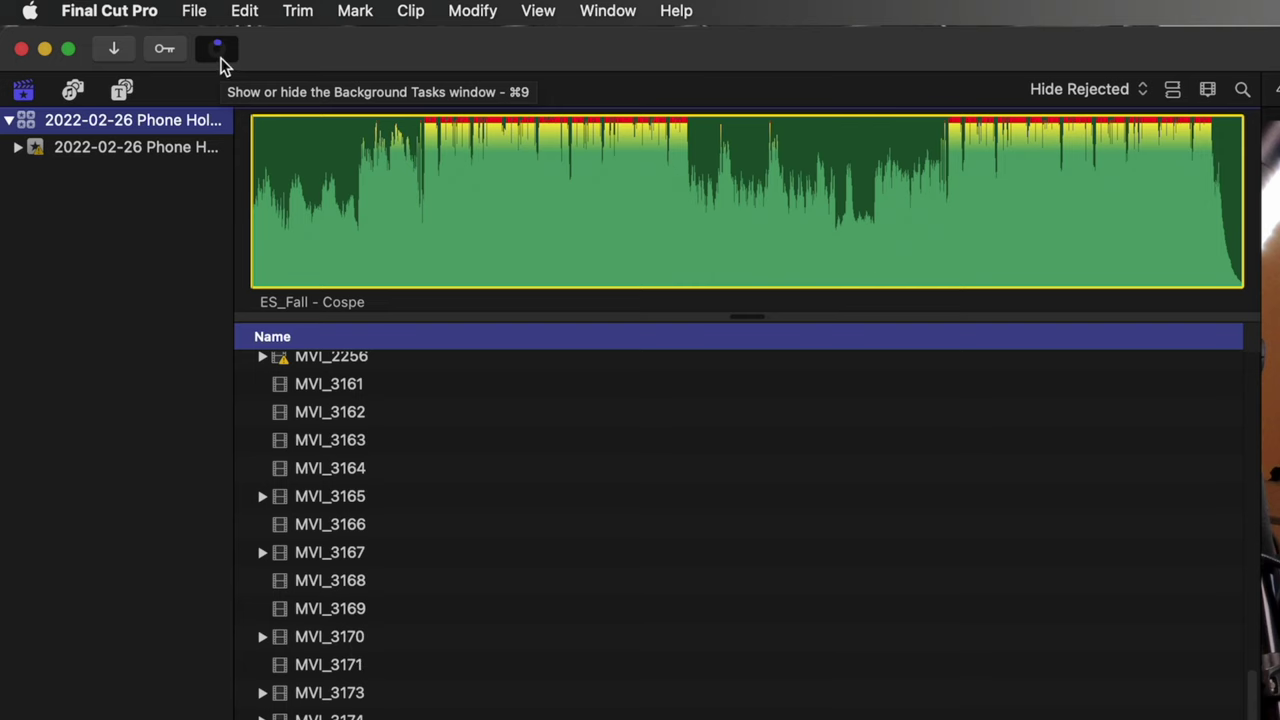
{"action": "left_click", "coordinate": [218, 50]}
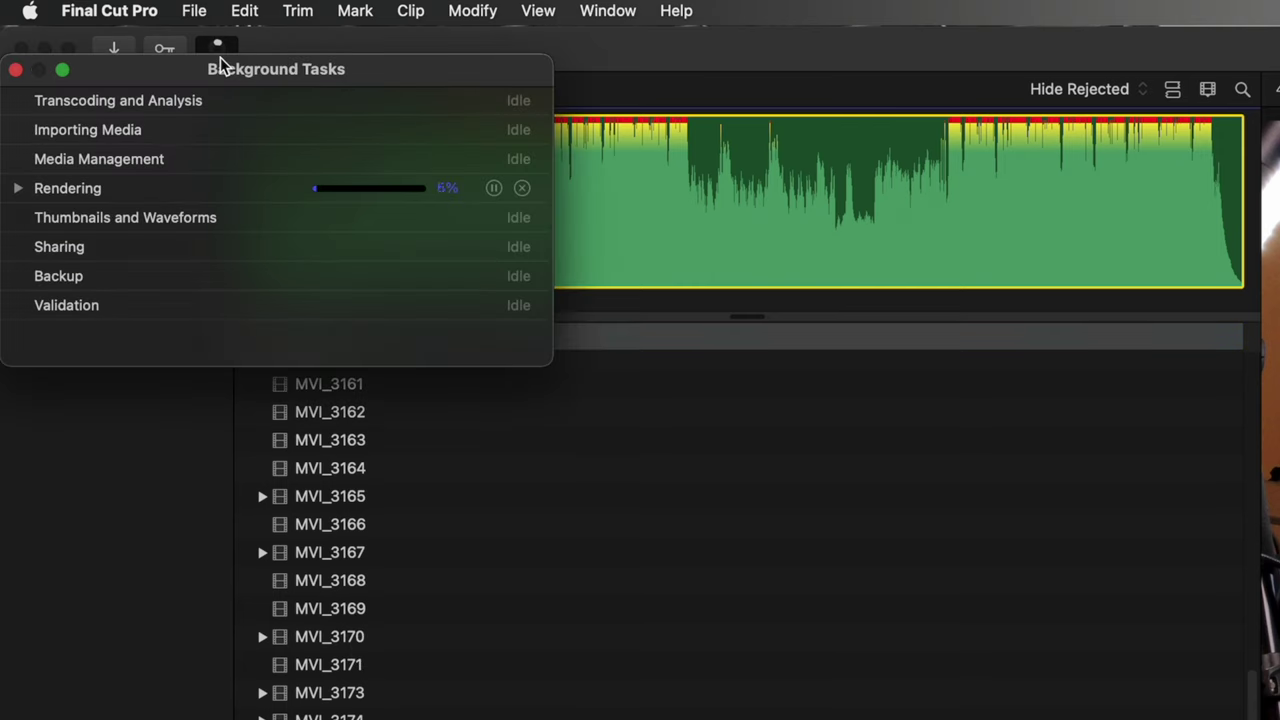
{"action": "left_click", "coordinate": [494, 189]}
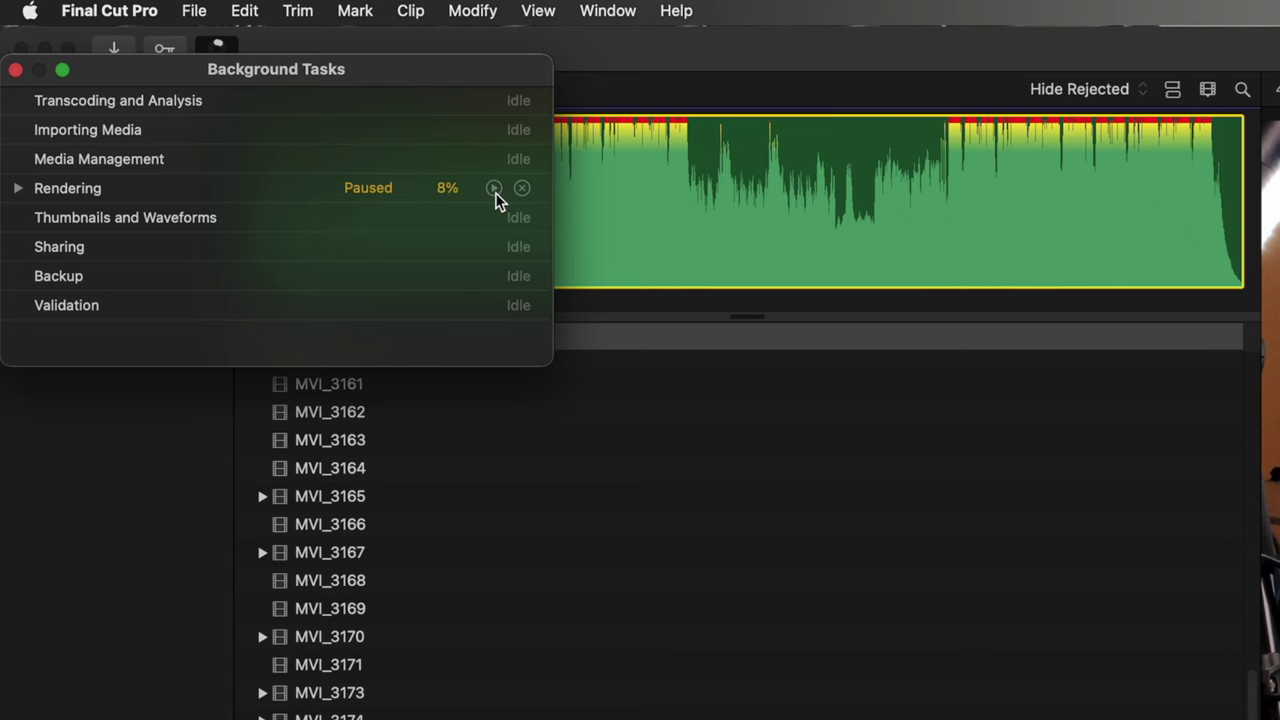
Step: Delete all render, optimized and proxy files again, then quit Final Cut Pro
{"action": "left_click", "coordinate": [196, 11]}
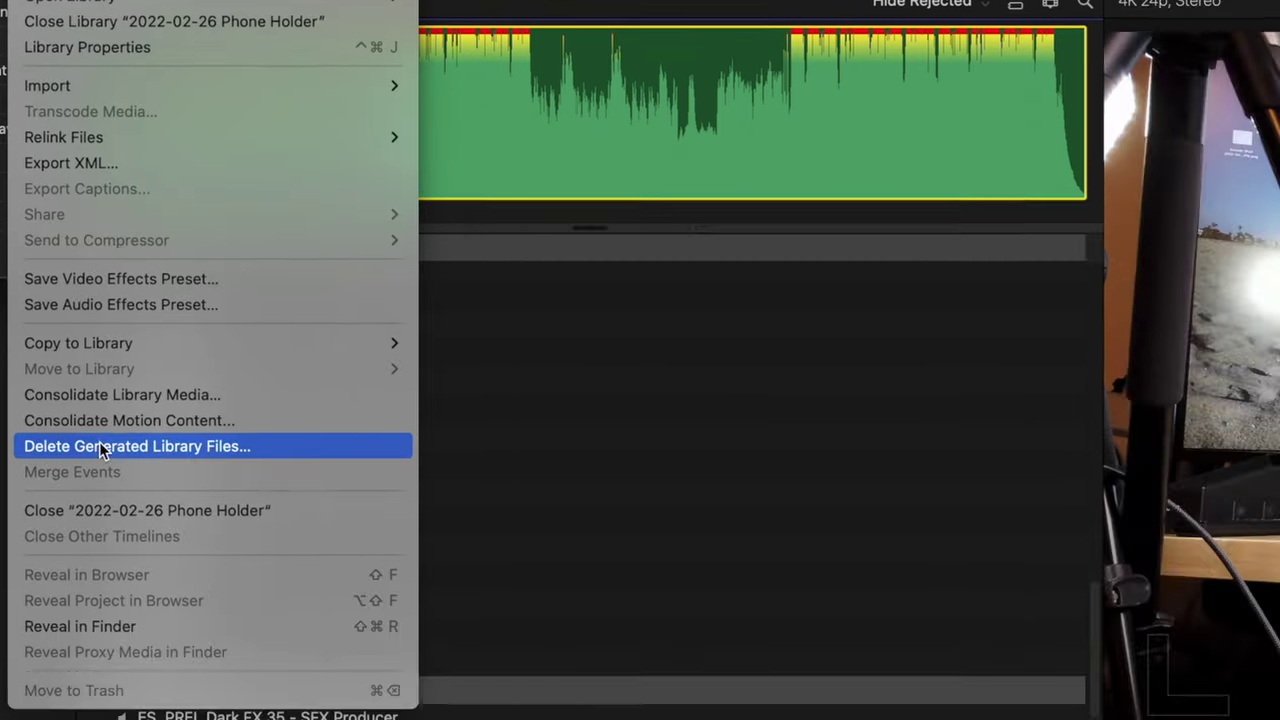
{"action": "left_click", "coordinate": [258, 535]}
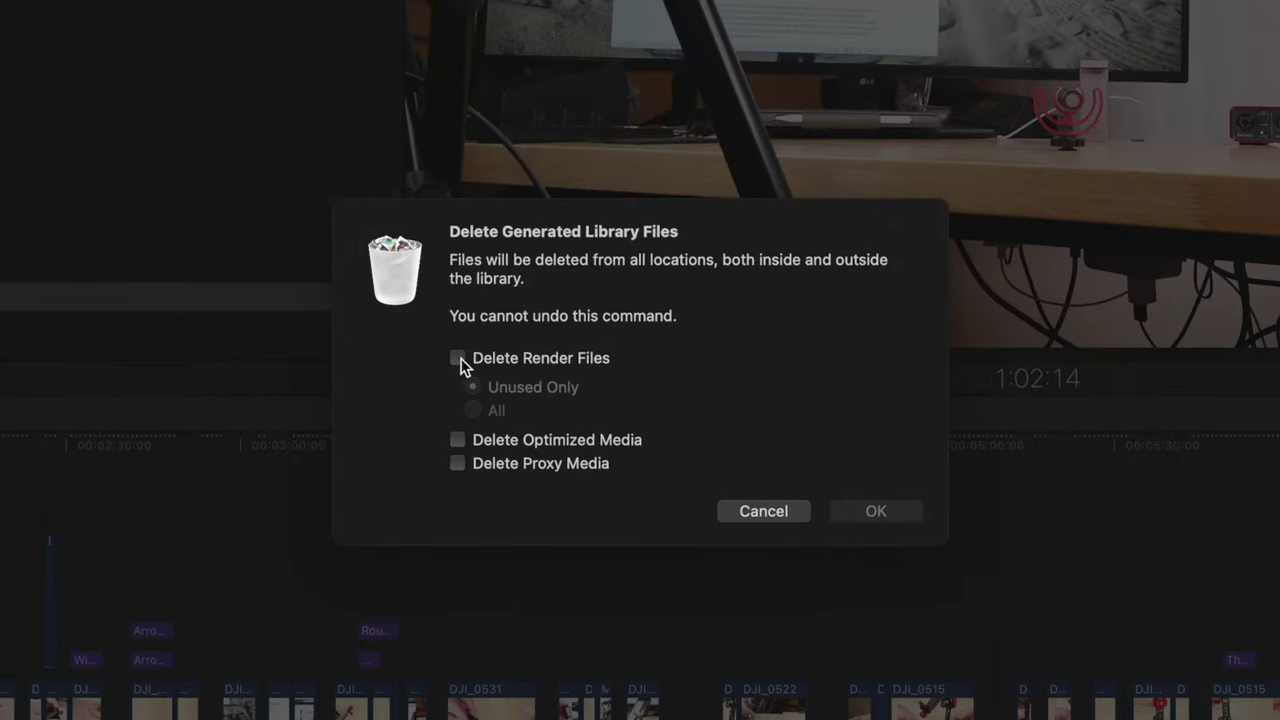
{"action": "left_click", "coordinate": [458, 358]}
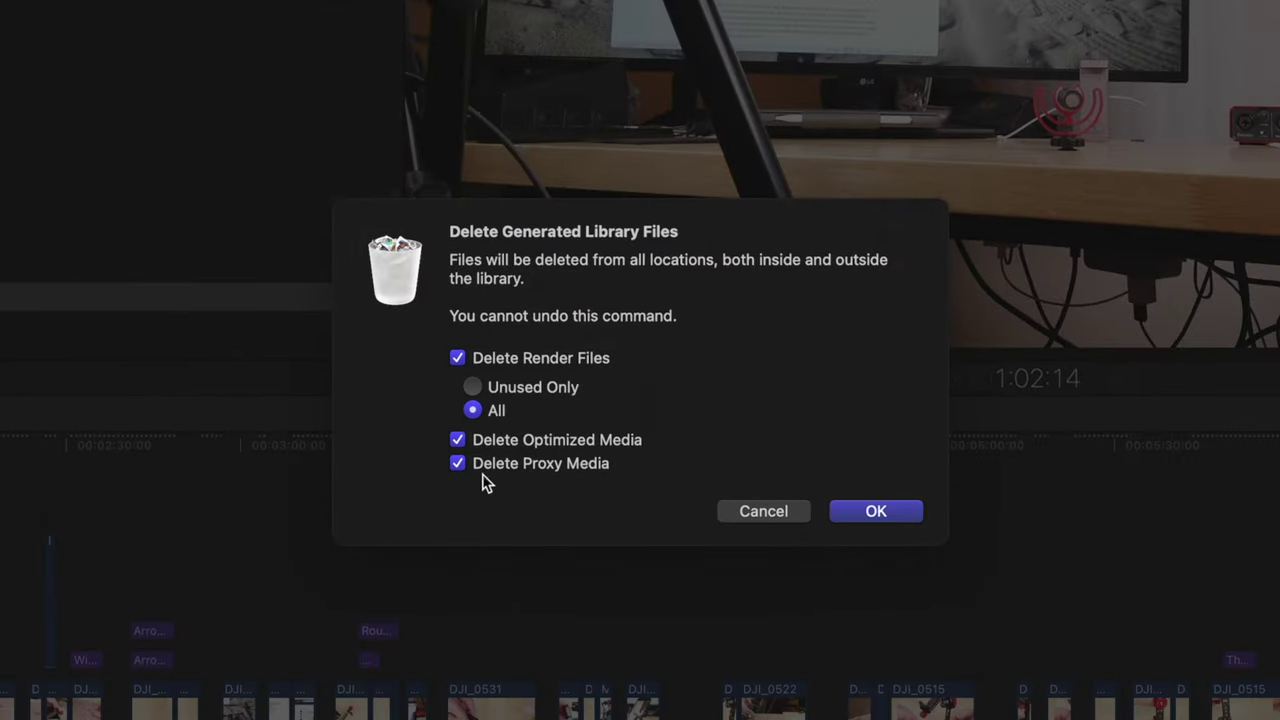
{"action": "left_click", "coordinate": [845, 515]}
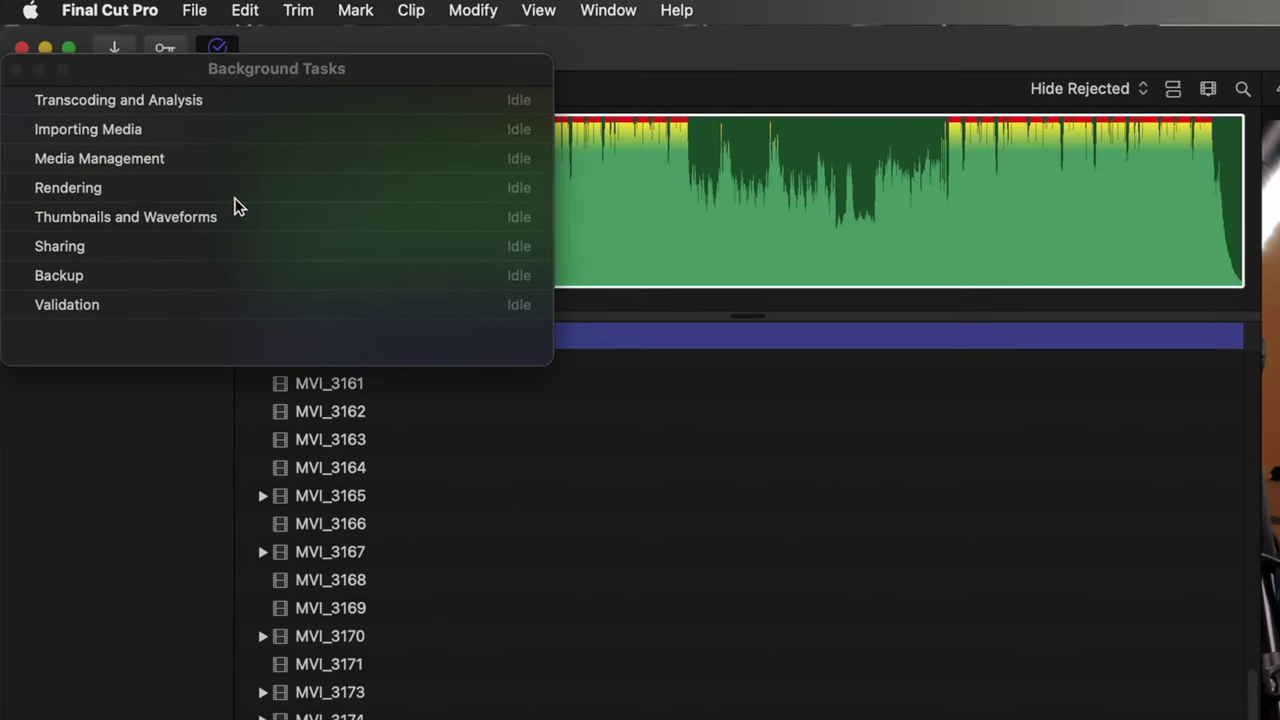
{"action": "left_click", "coordinate": [96, 12]}
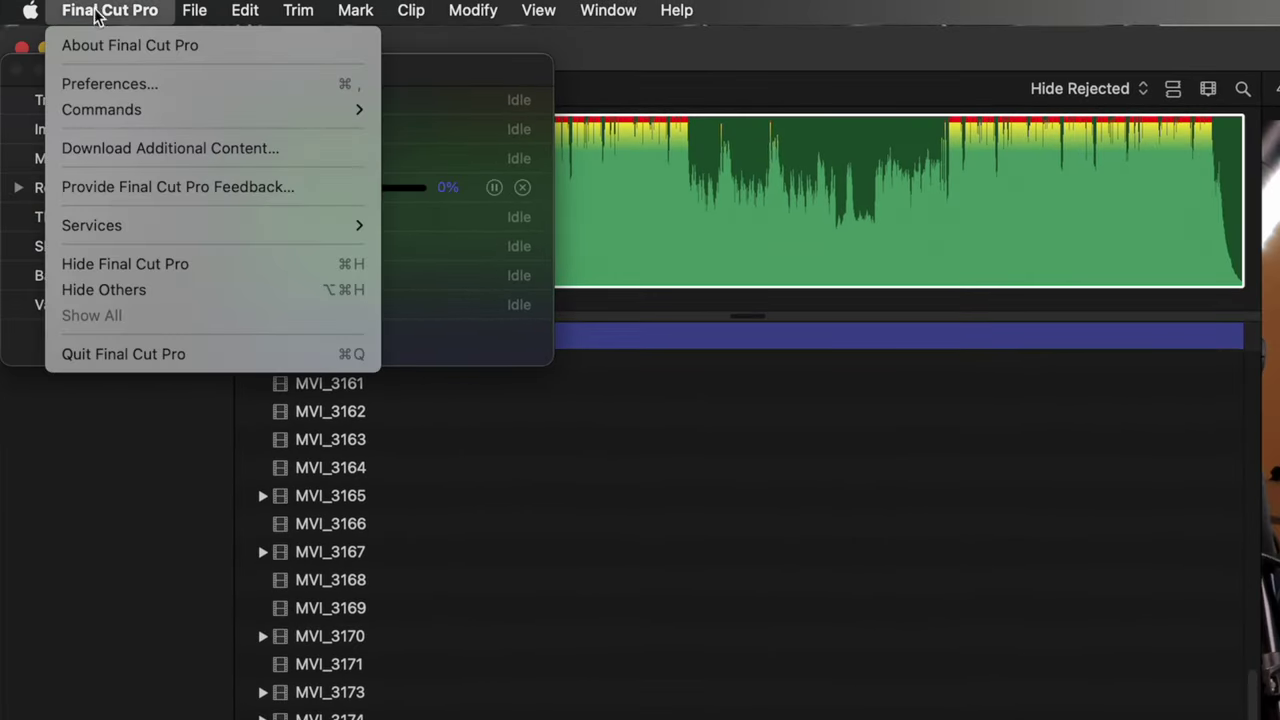
{"action": "left_click", "coordinate": [151, 354]}
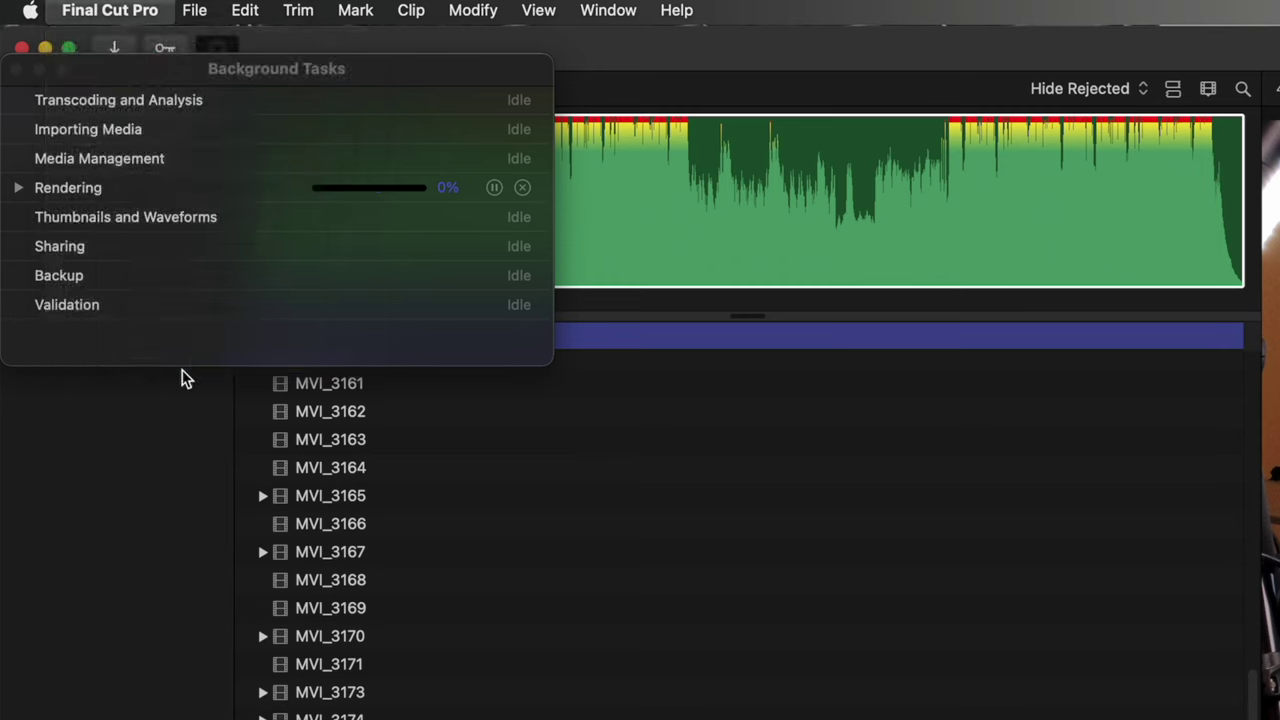